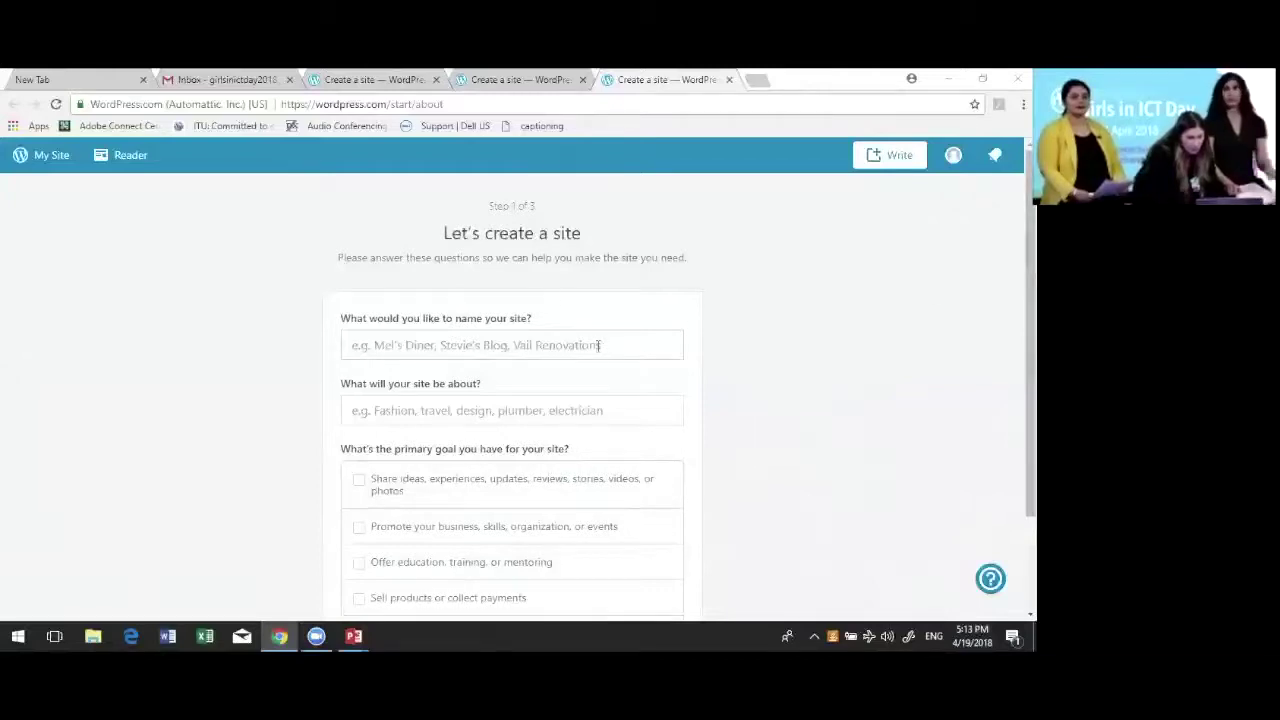
Name the new site "Raise your voice for Girls in ICT Day!"
left_click_drag(509, 222, 563, 222)
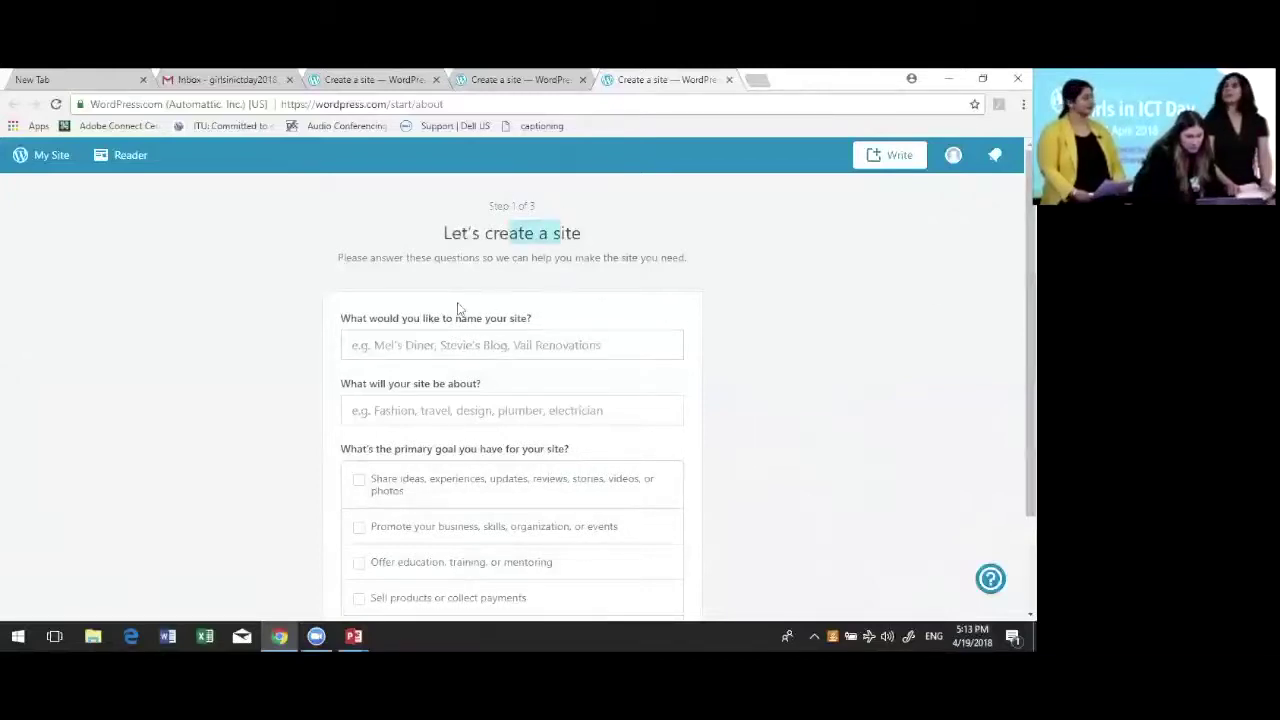
left_click(449, 346)
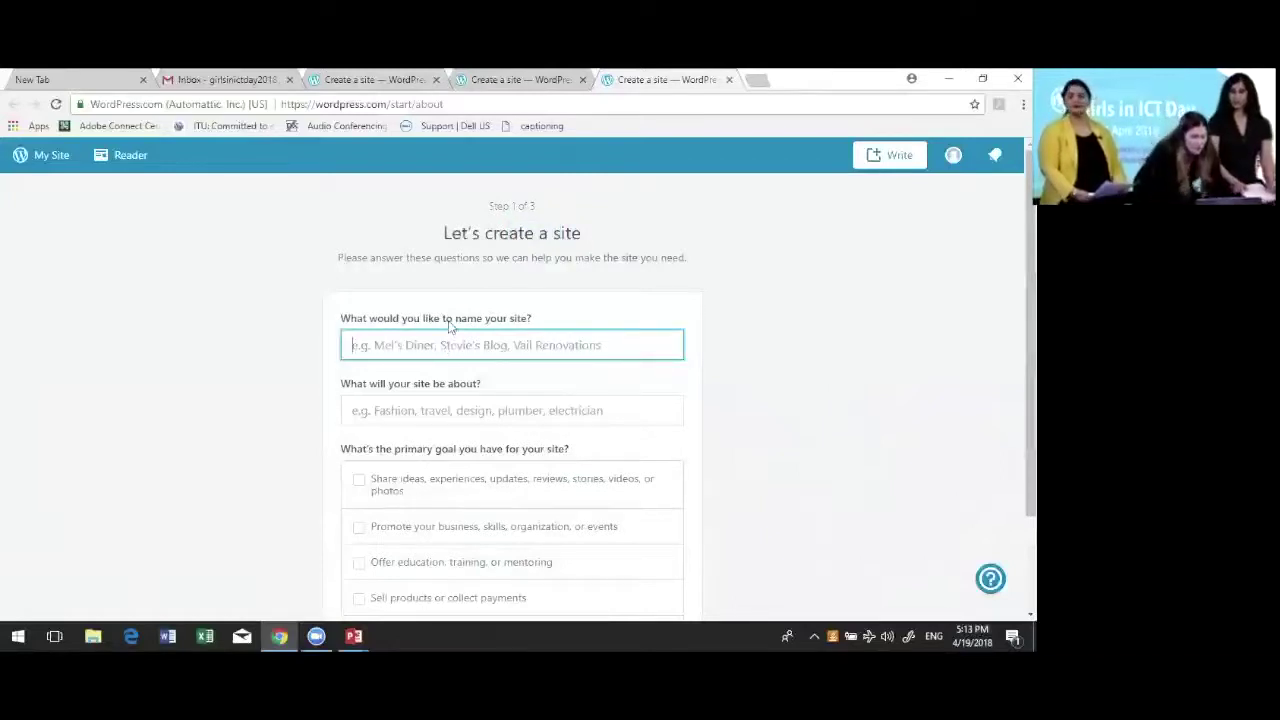
type("Raise your voice for Girls in ICT Day!")
left_click(467, 370)
Enter "Women" as what the site will be about
left_click(464, 411)
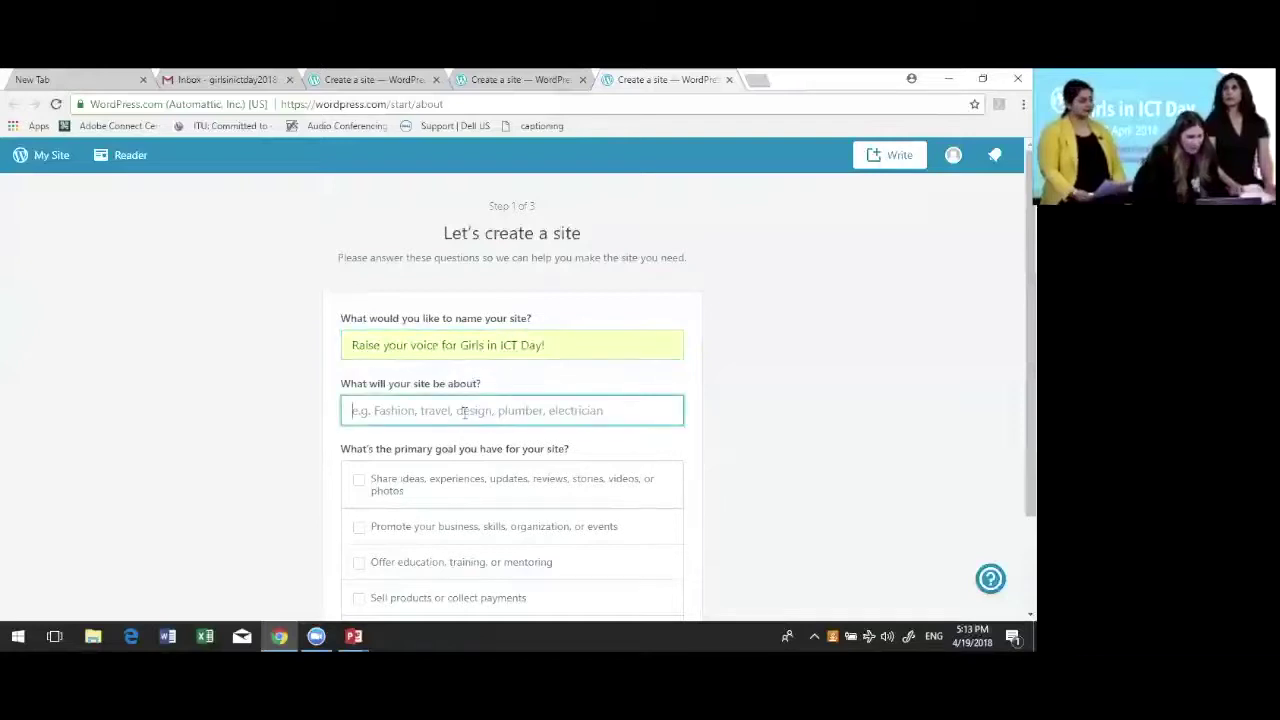
type("W")
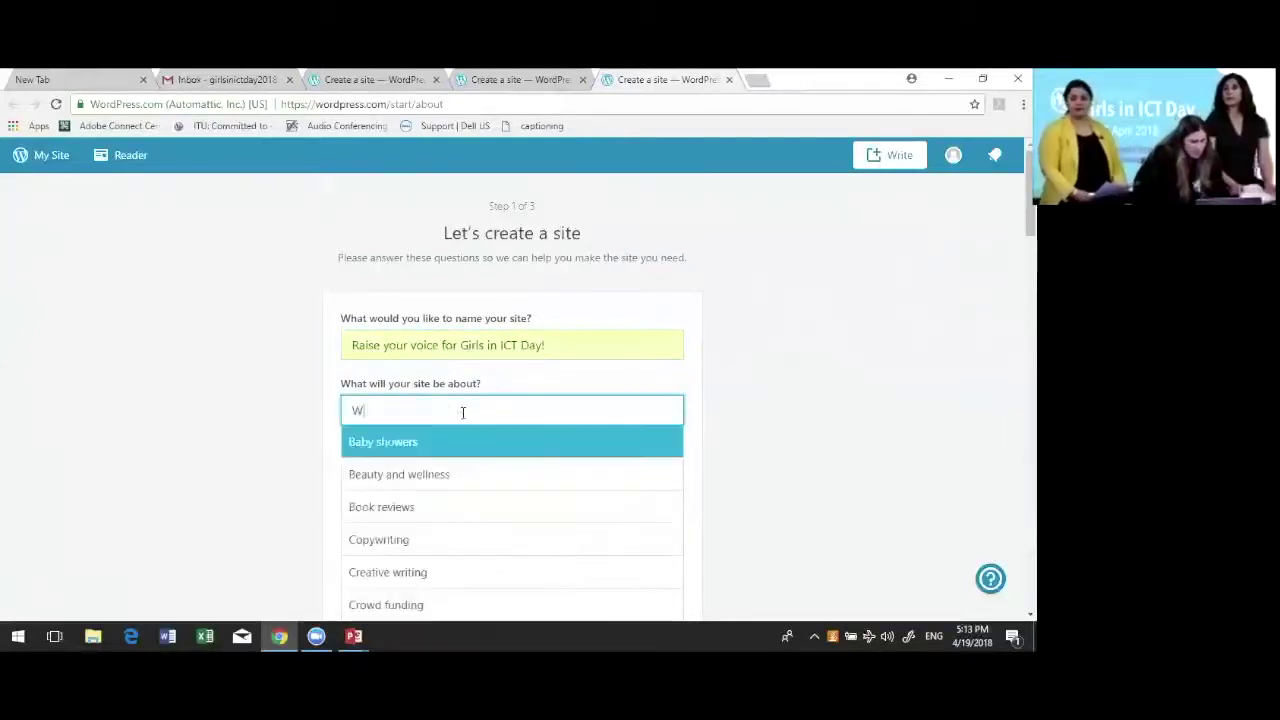
type("omen")
left_click(384, 442)
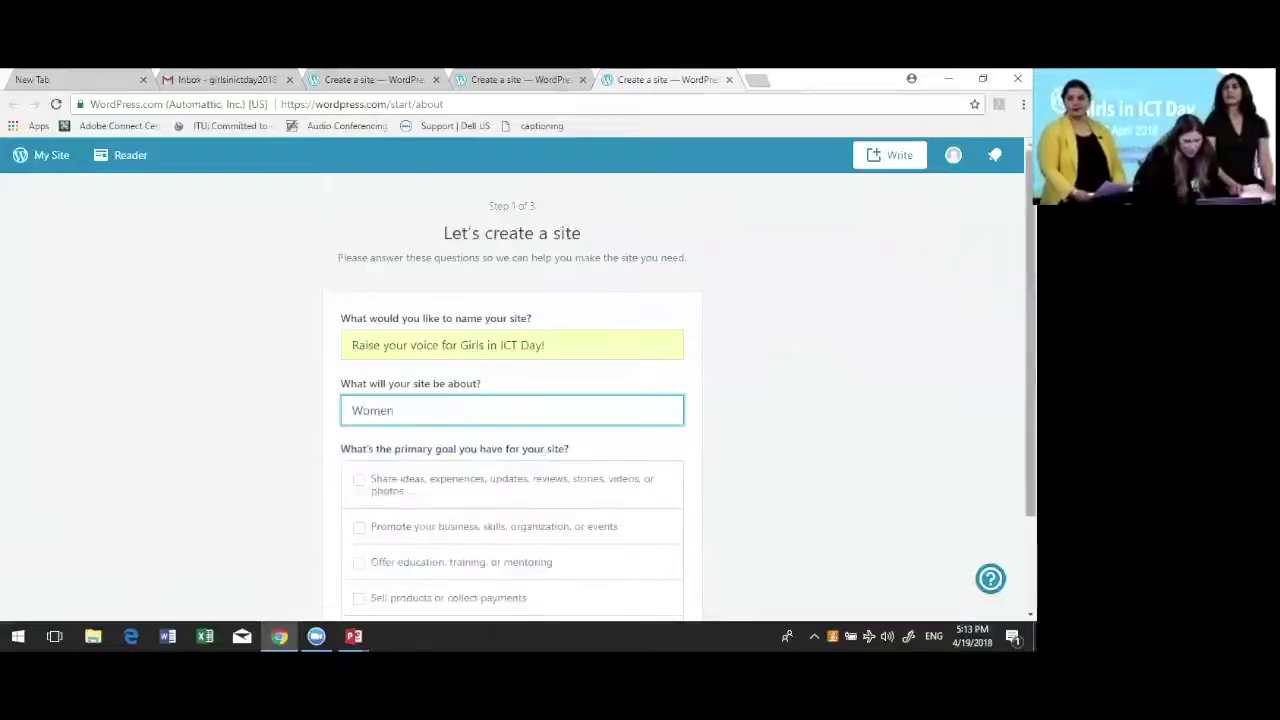
Choose sharing ideas, experiences, updates, reviews, stories, videos or photos as the site's primary goal and continue to the address step
scroll(512, 400, "down", 1)
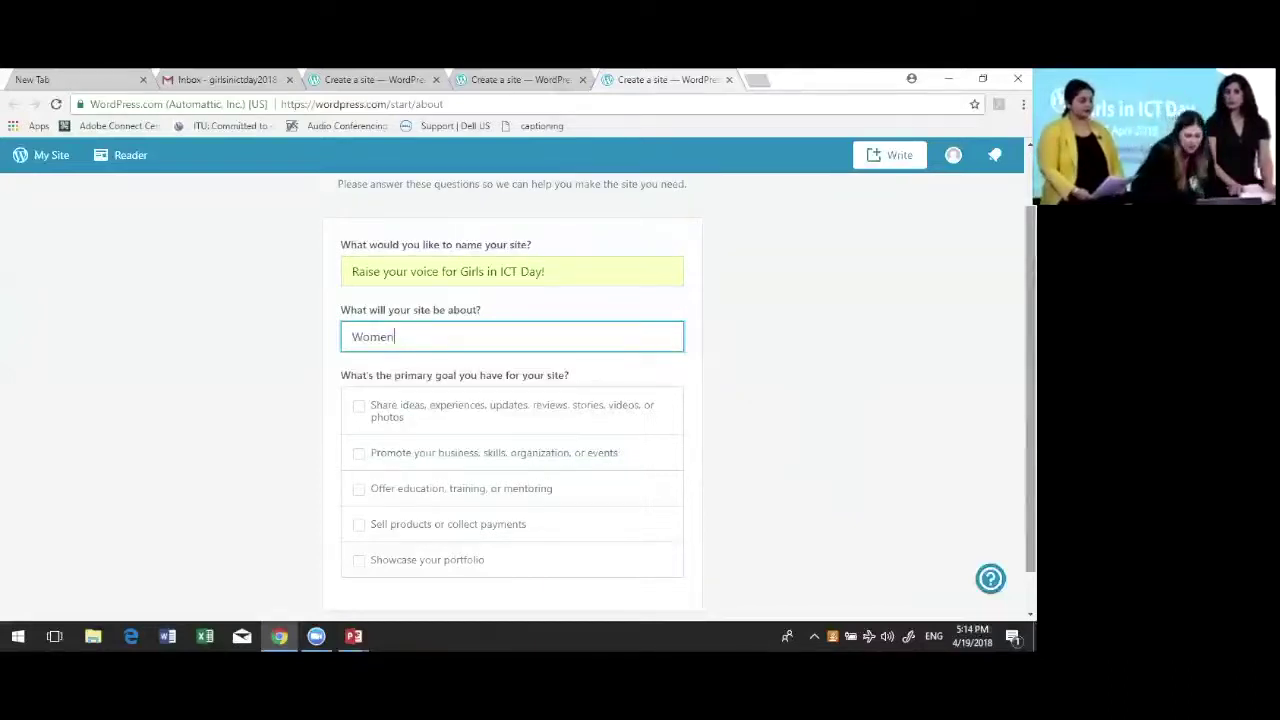
scroll(512, 400, "down", 1)
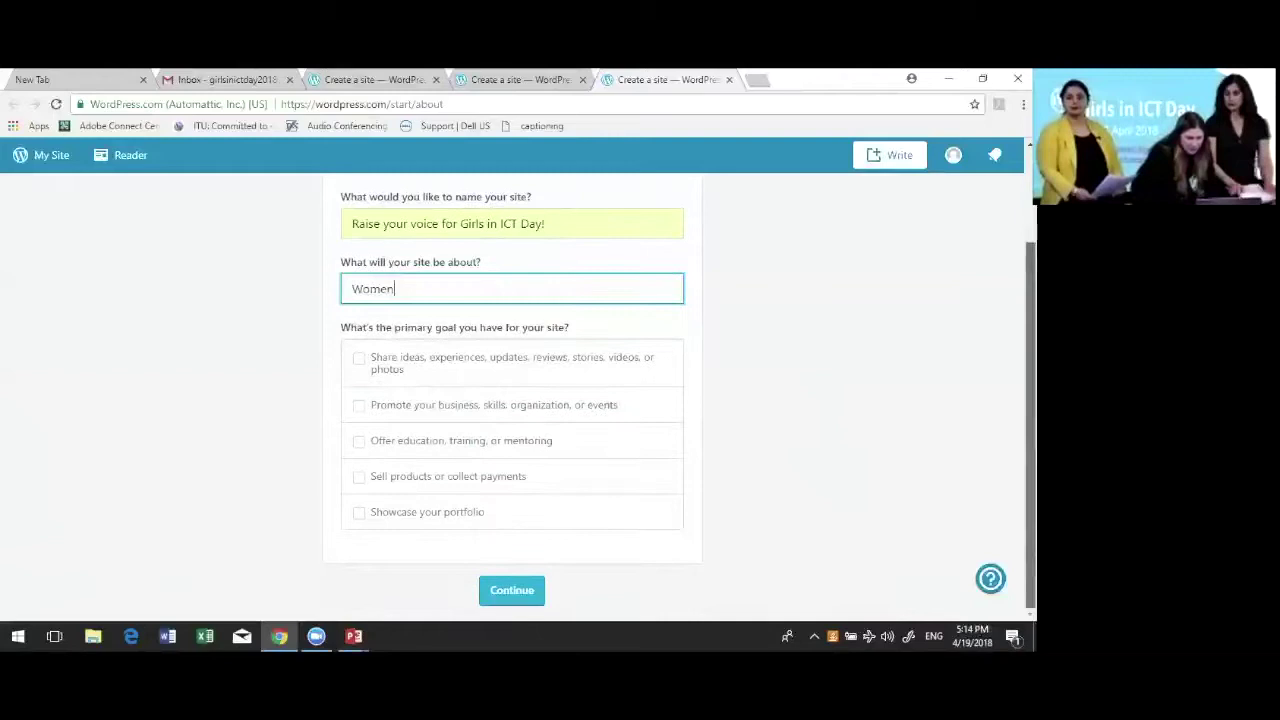
scroll(512, 400, "up", 2)
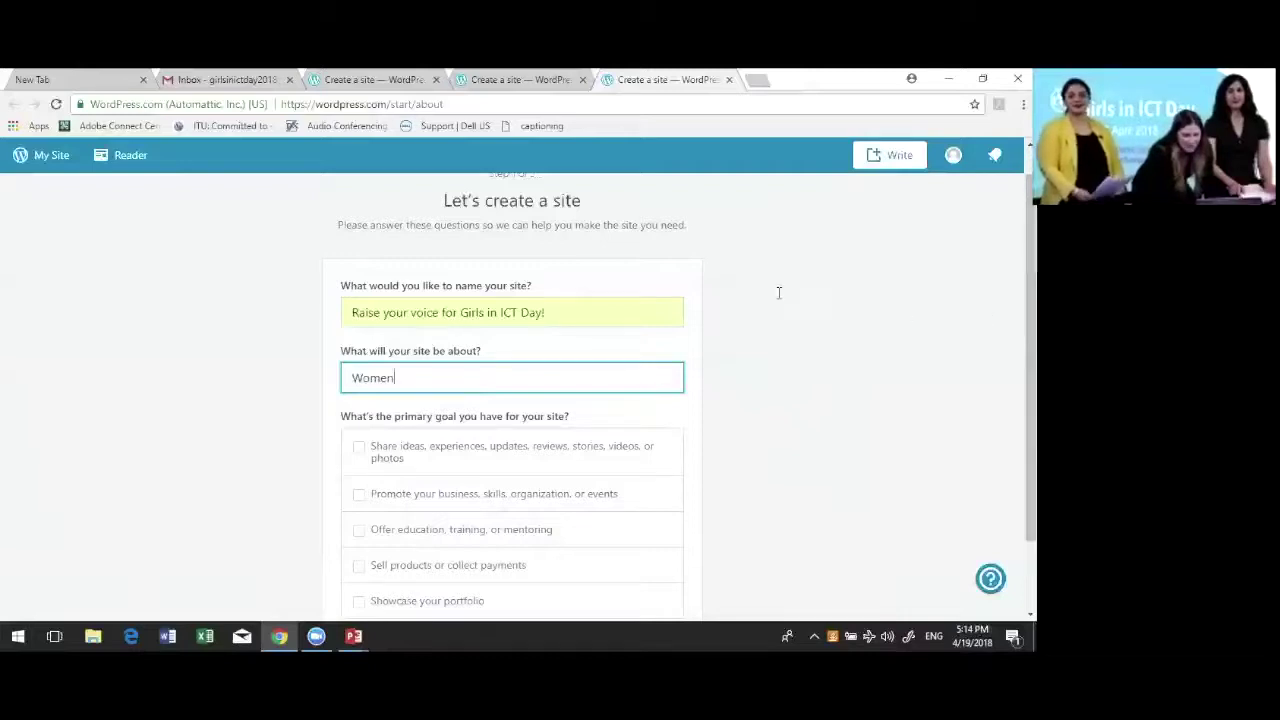
left_click(586, 303)
left_click(517, 368)
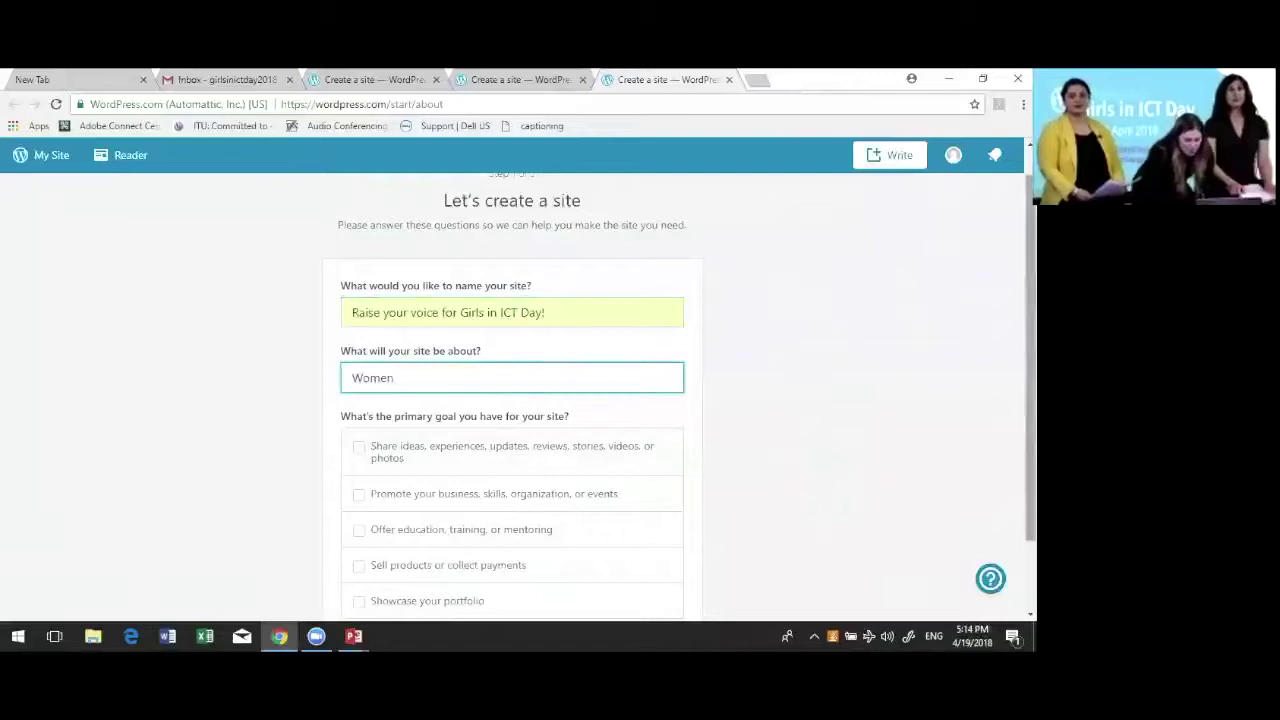
scroll(450, 370, "down", 2)
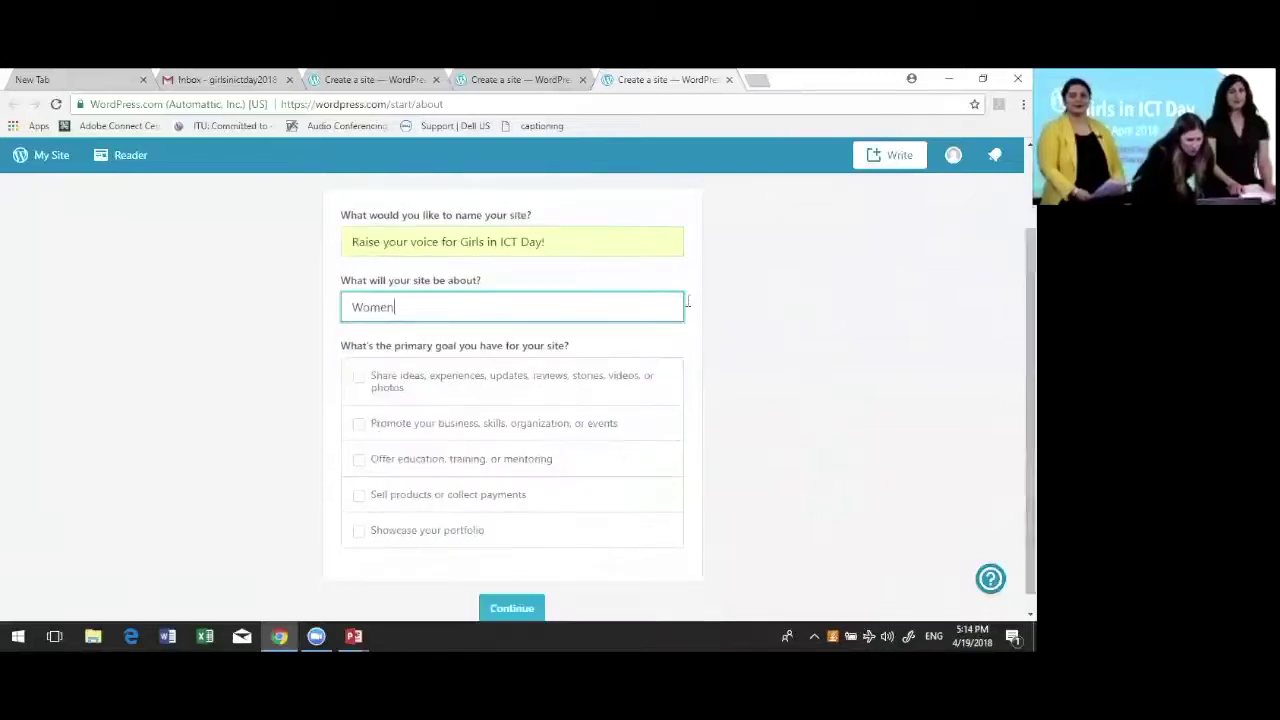
left_click(422, 389)
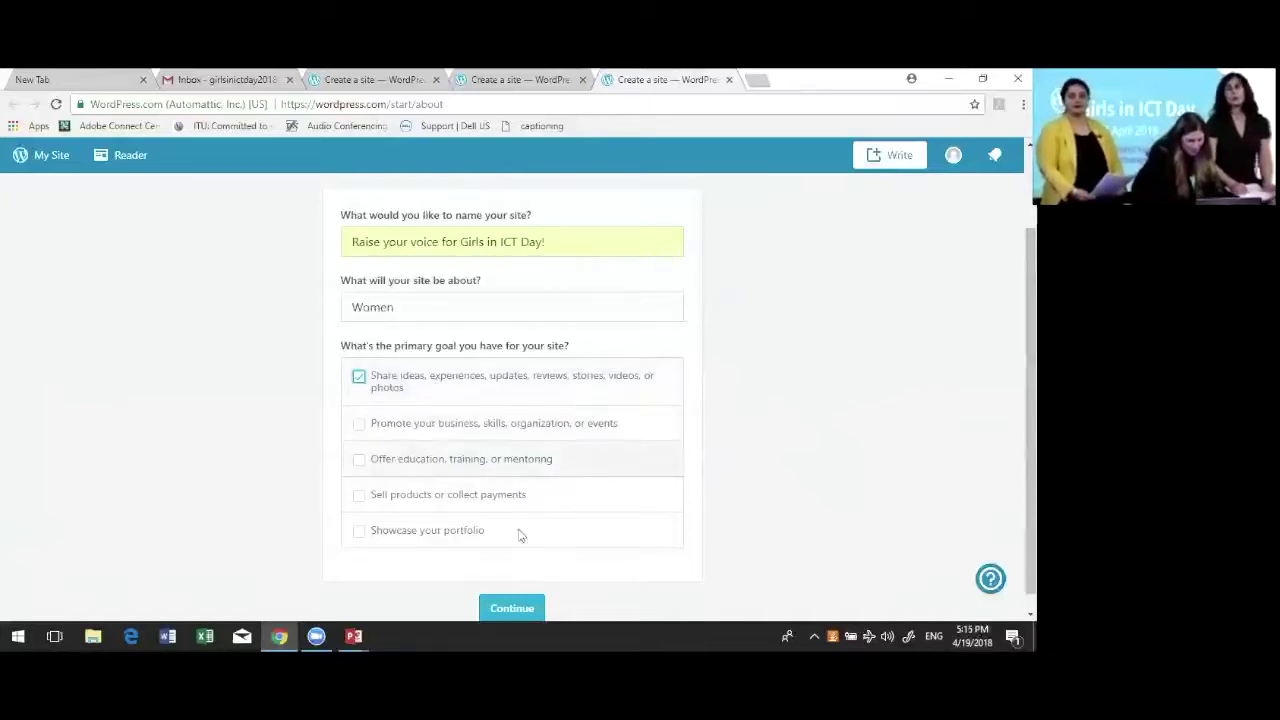
left_click(510, 607)
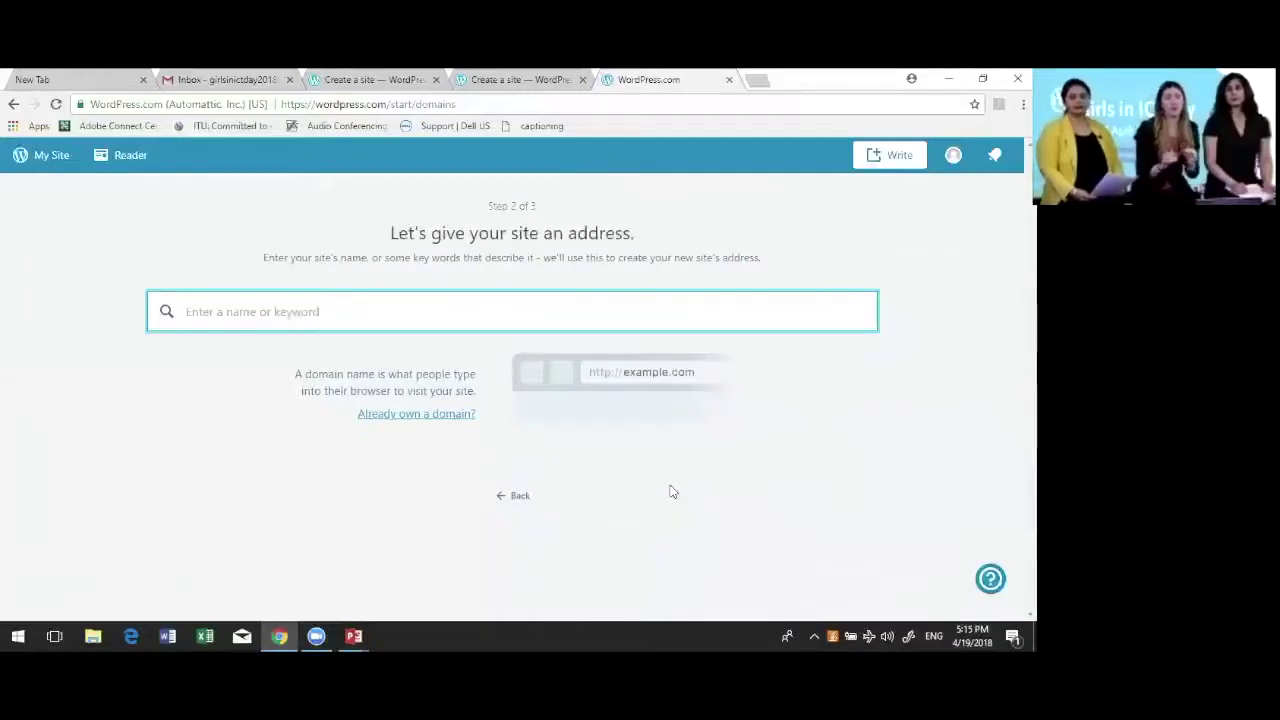
Search for the site address "GirlsinICTDay2018" and select the free girlsinictday2018.wordpress.com address
left_click(672, 491)
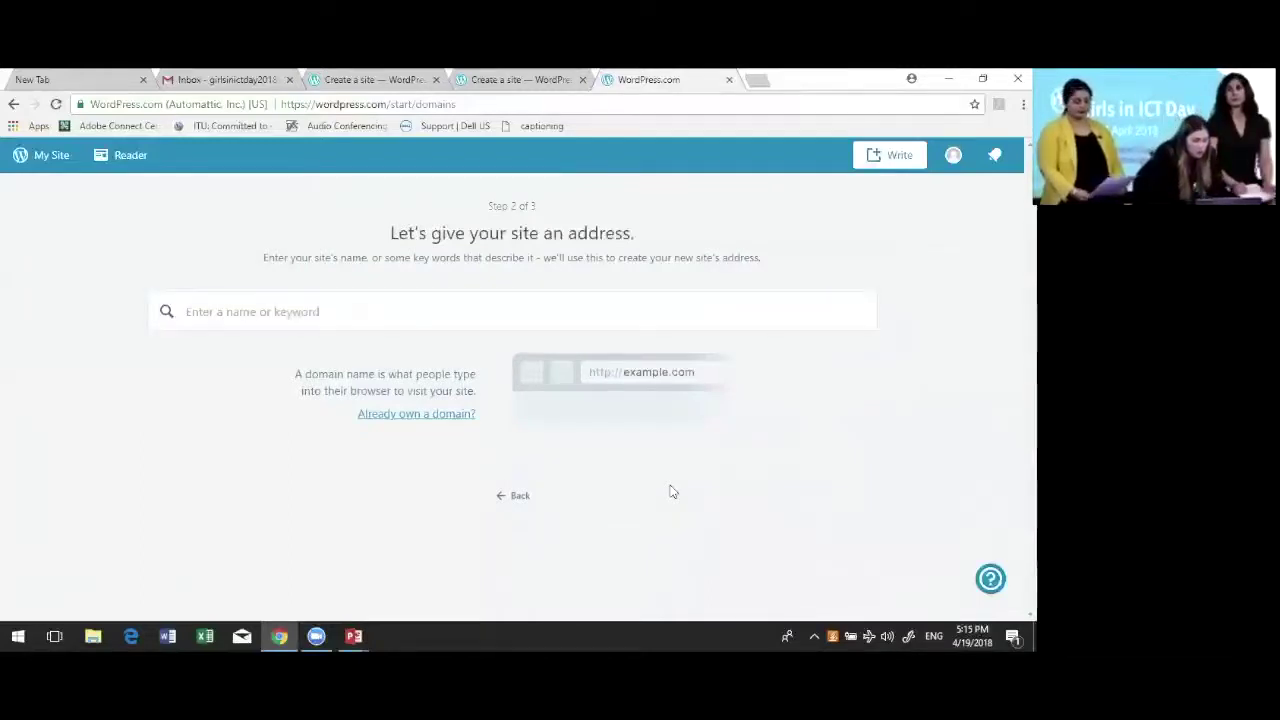
left_click(313, 311)
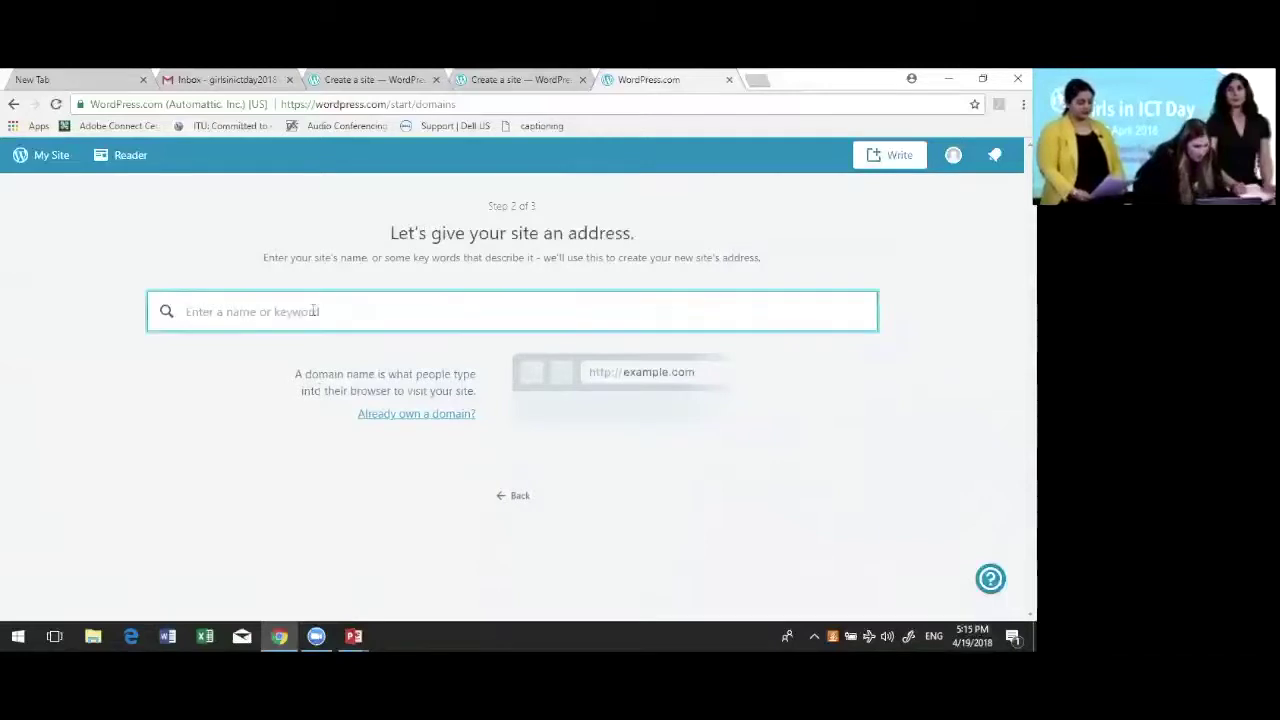
type("GirlsInICTDay2018")
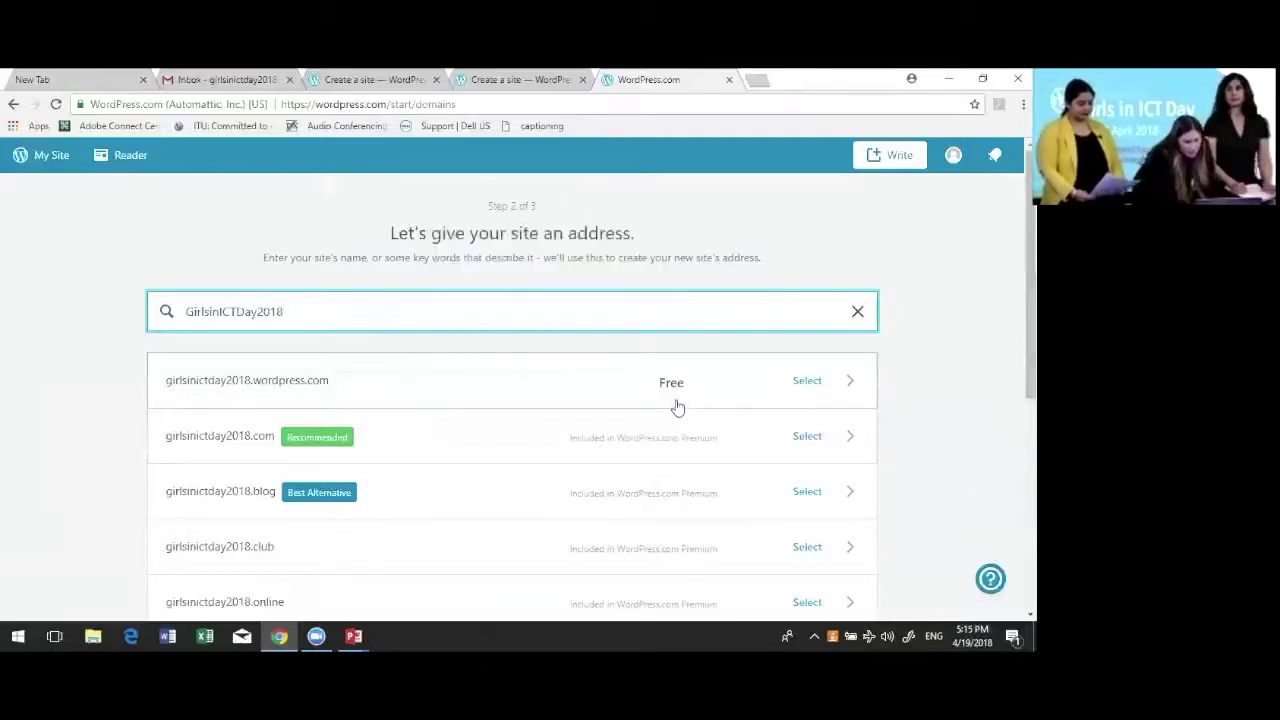
left_click(828, 381)
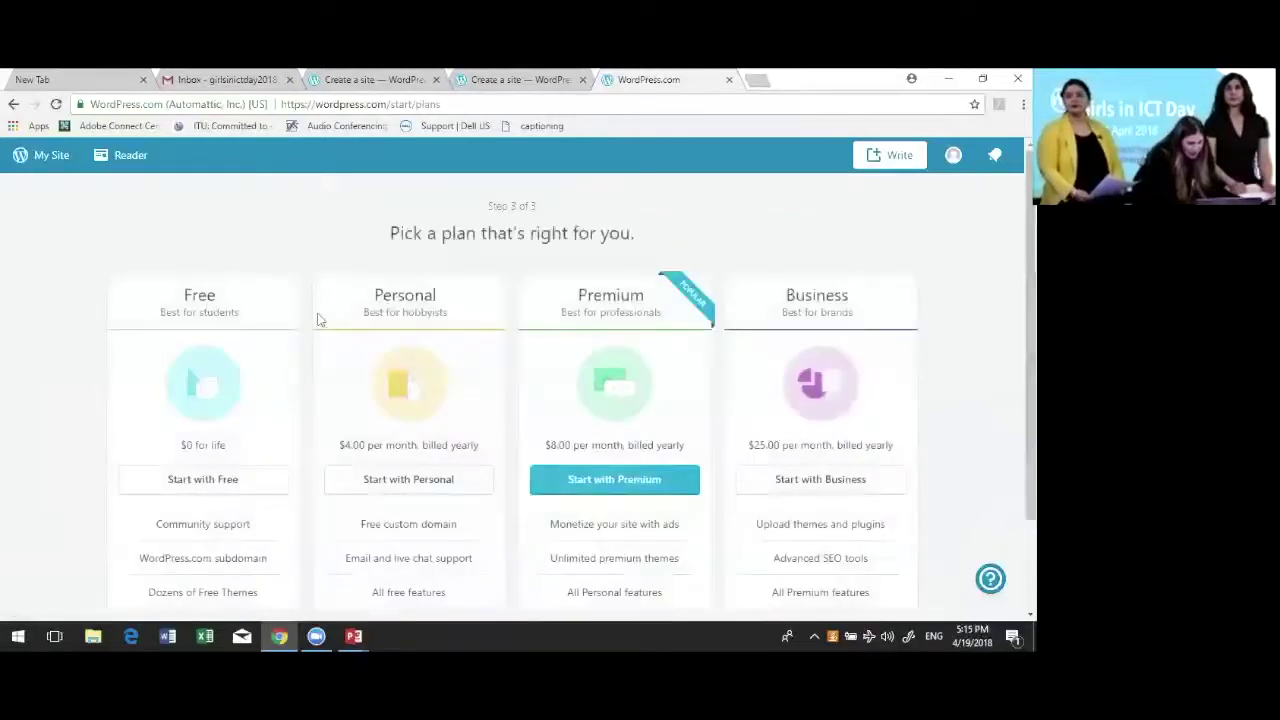
Pick the Free plan for the site and continue to the new site's setup checklist
scroll(449, 327, "down", 1)
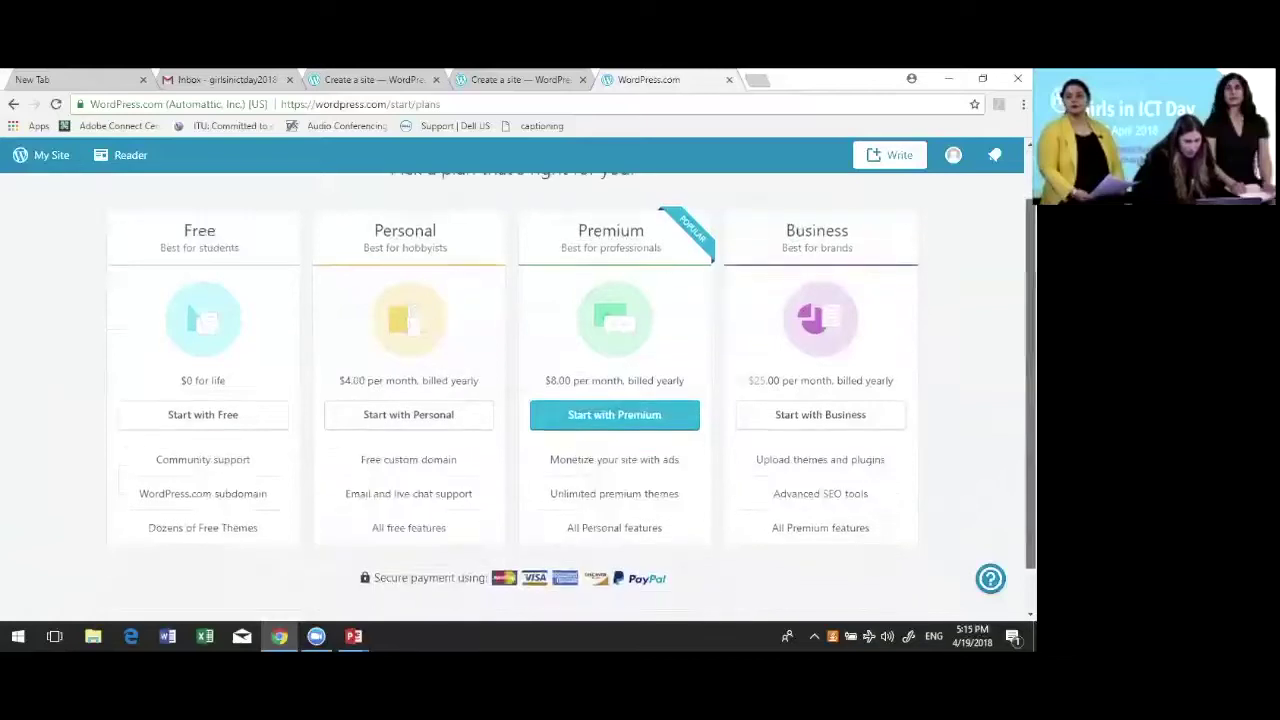
scroll(448, 220, "up", 1)
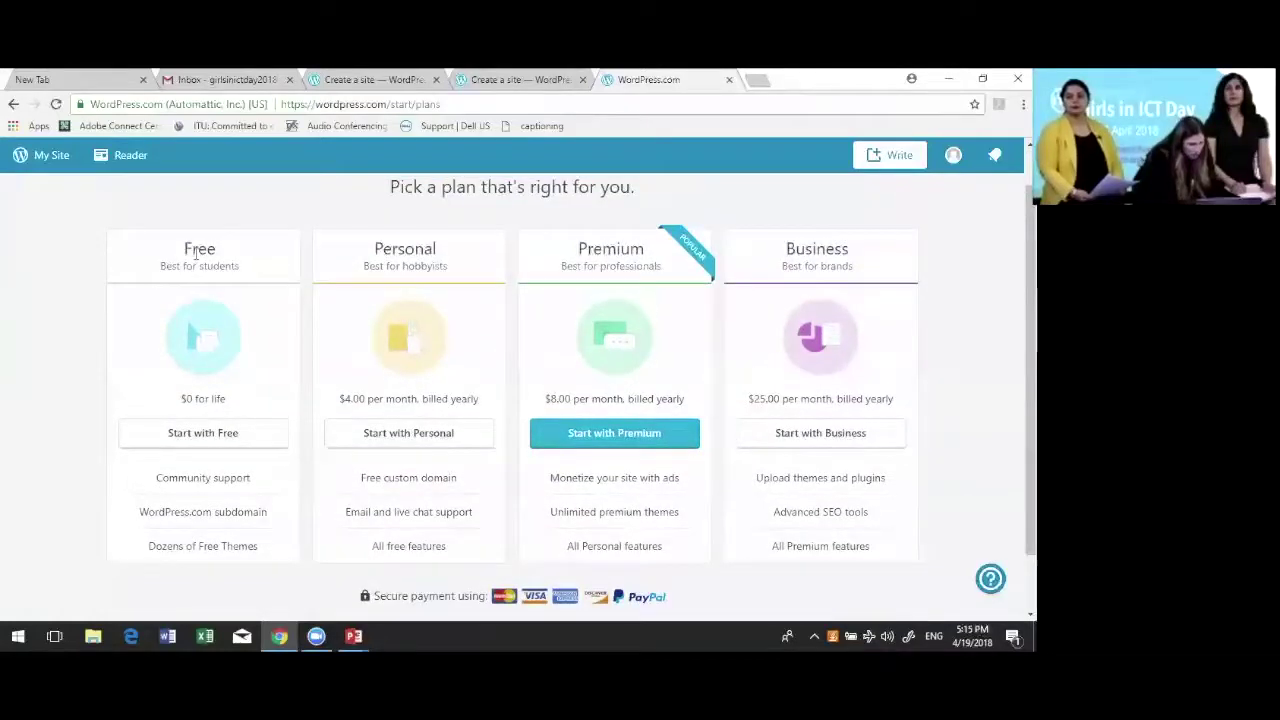
left_click(195, 444)
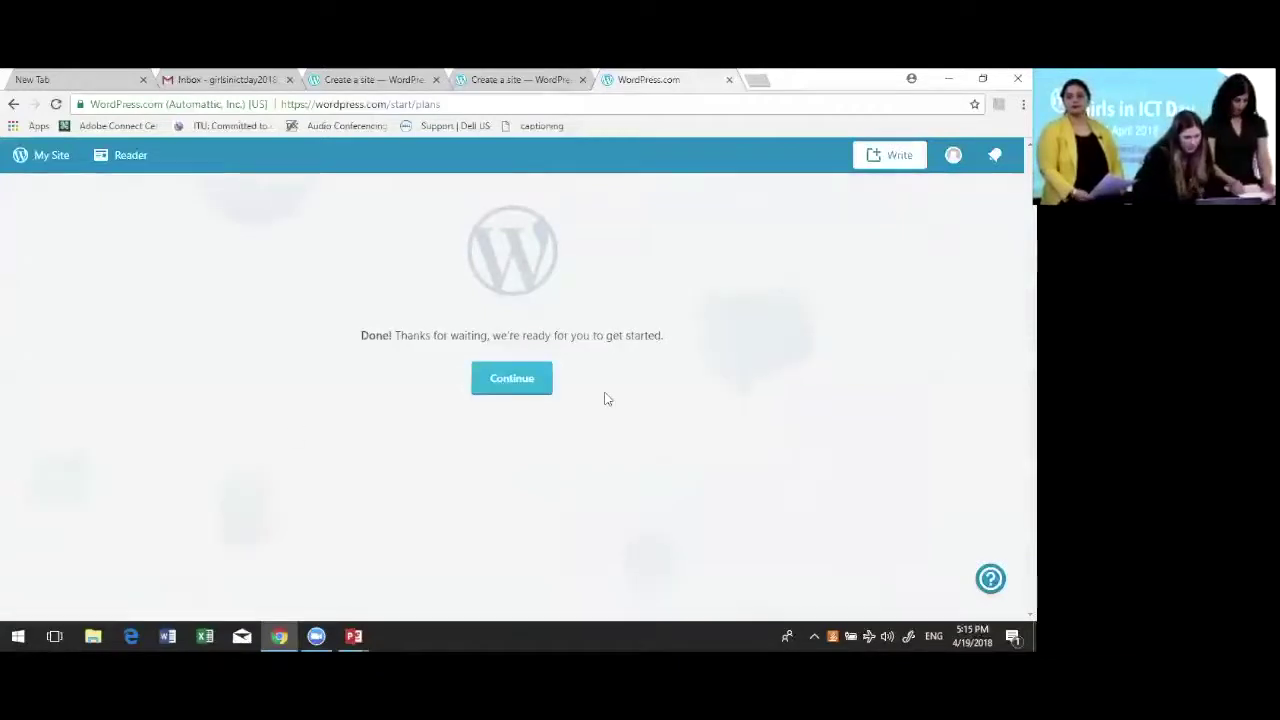
left_click(494, 381)
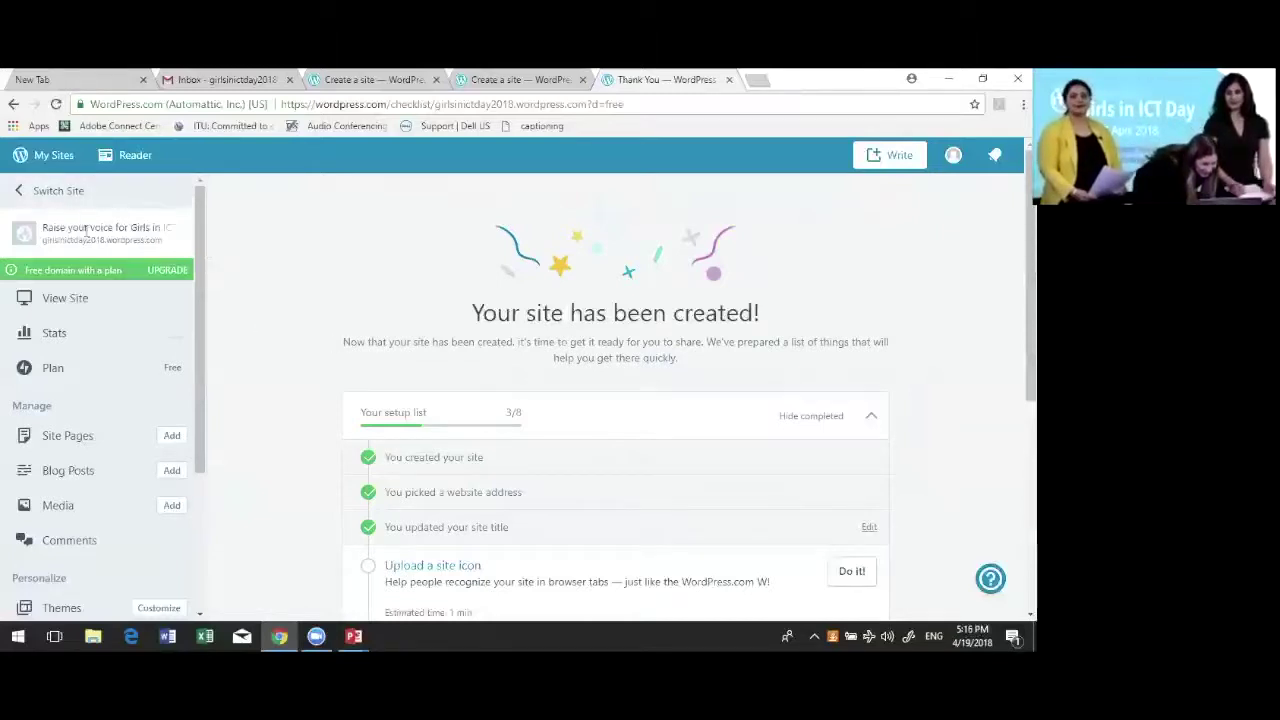
Go to the new site's management area and open its theme gallery
left_click(40, 163)
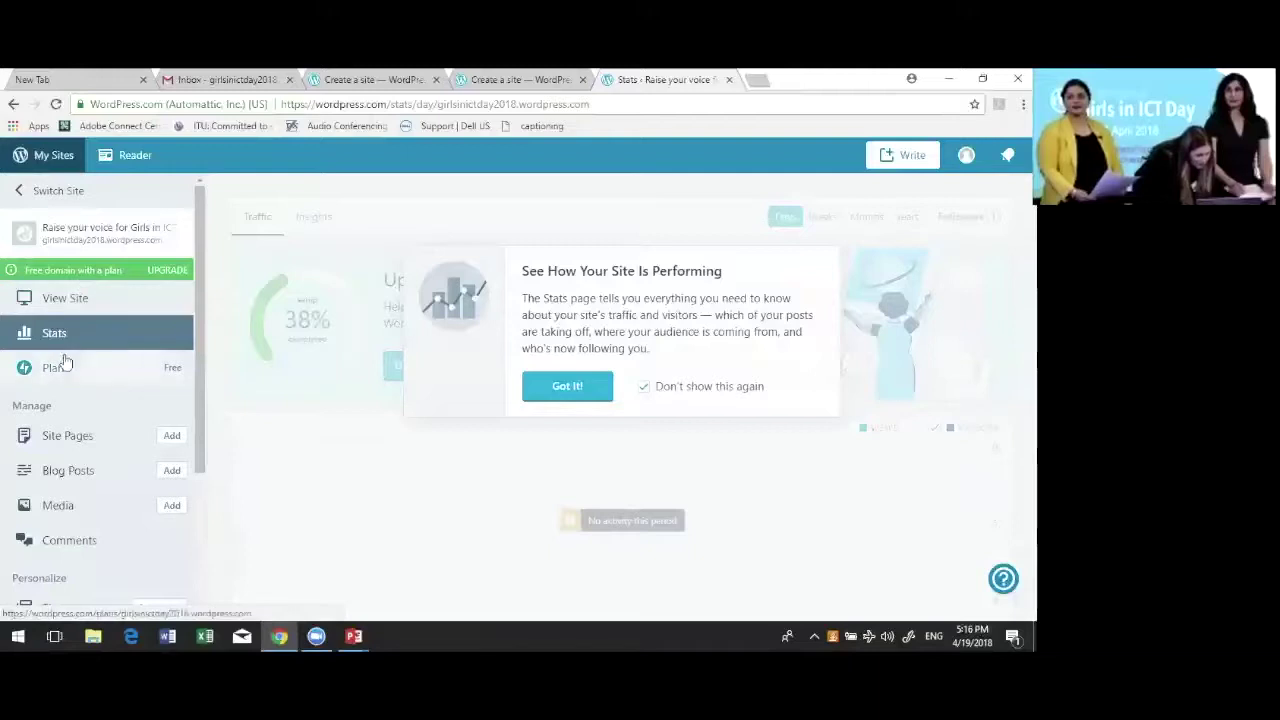
left_click_drag(197, 322, 196, 420)
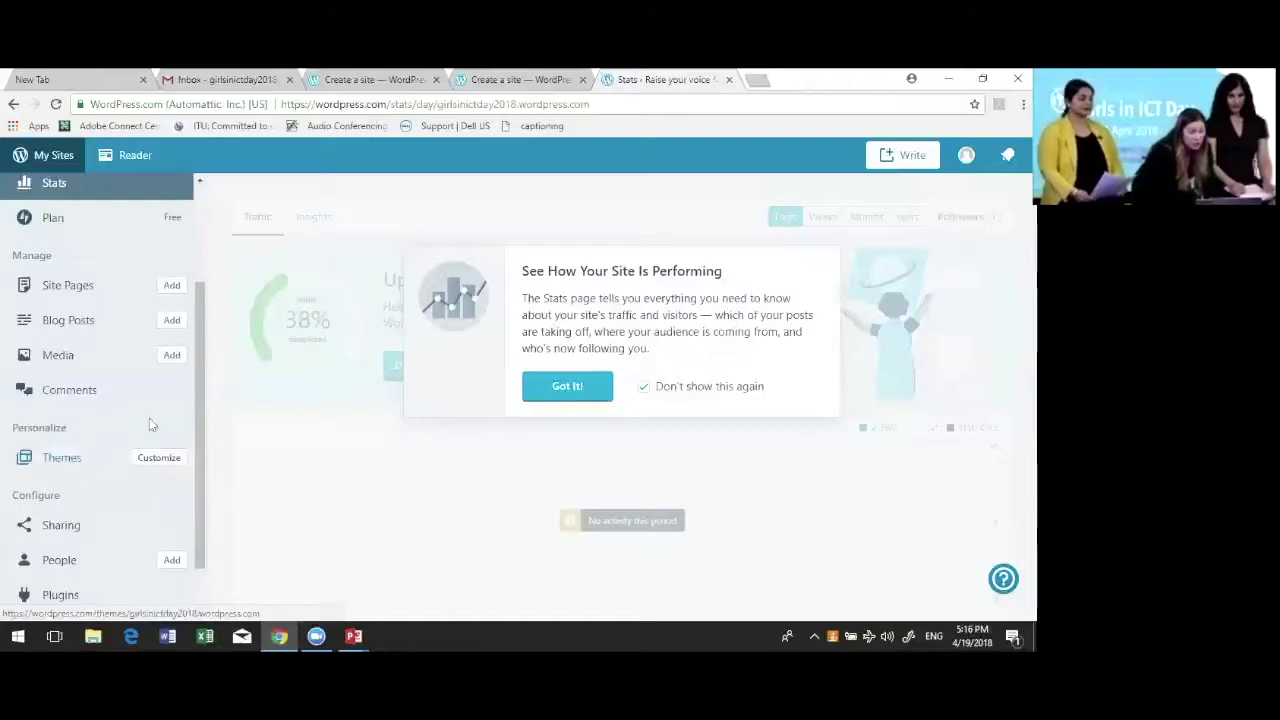
left_click(58, 462)
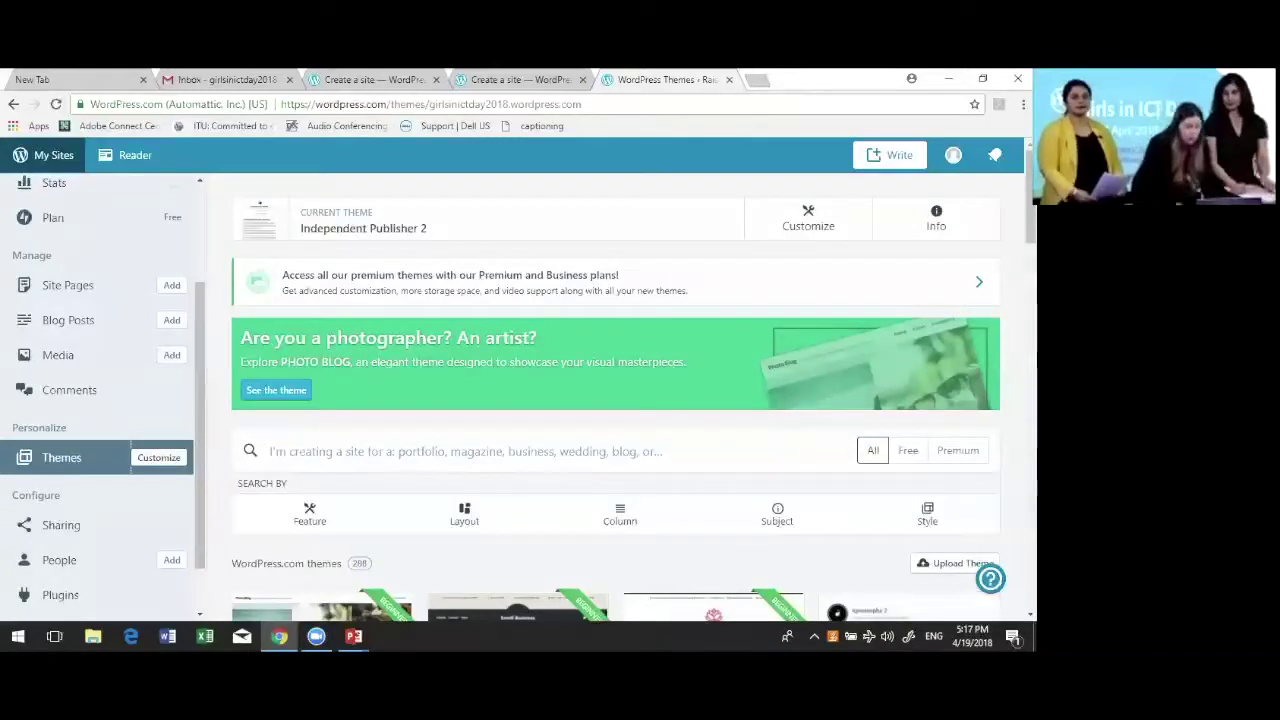
Activate the free Karuna theme from the gallery and start customizing the site
scroll(615, 400, "down", 1)
scroll(615, 400, "down", 3)
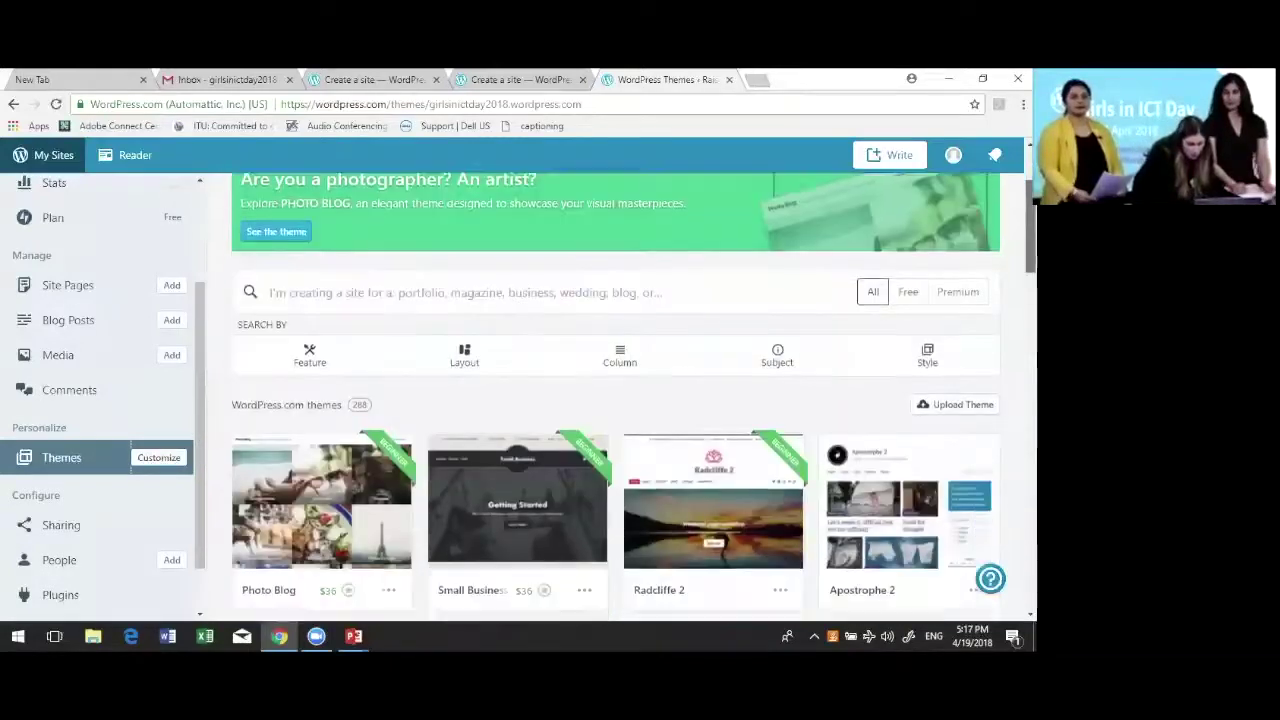
scroll(615, 420, "down", 5)
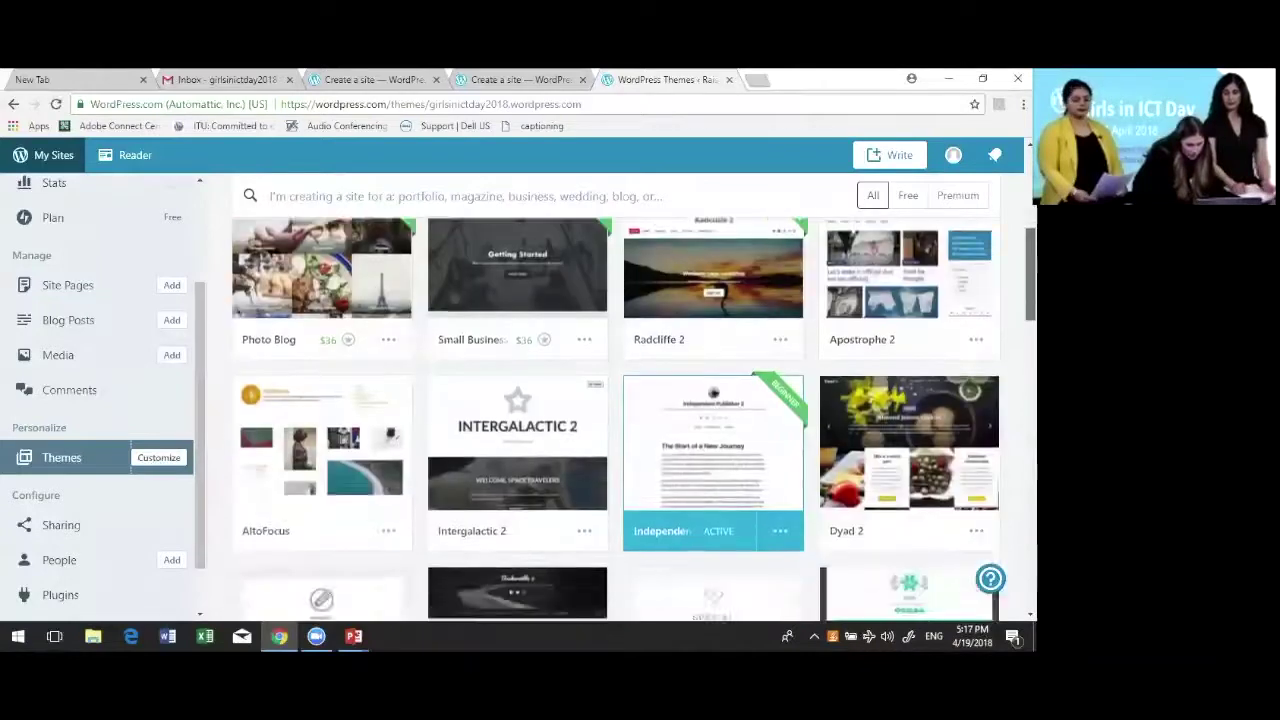
scroll(926, 418, "down", 2)
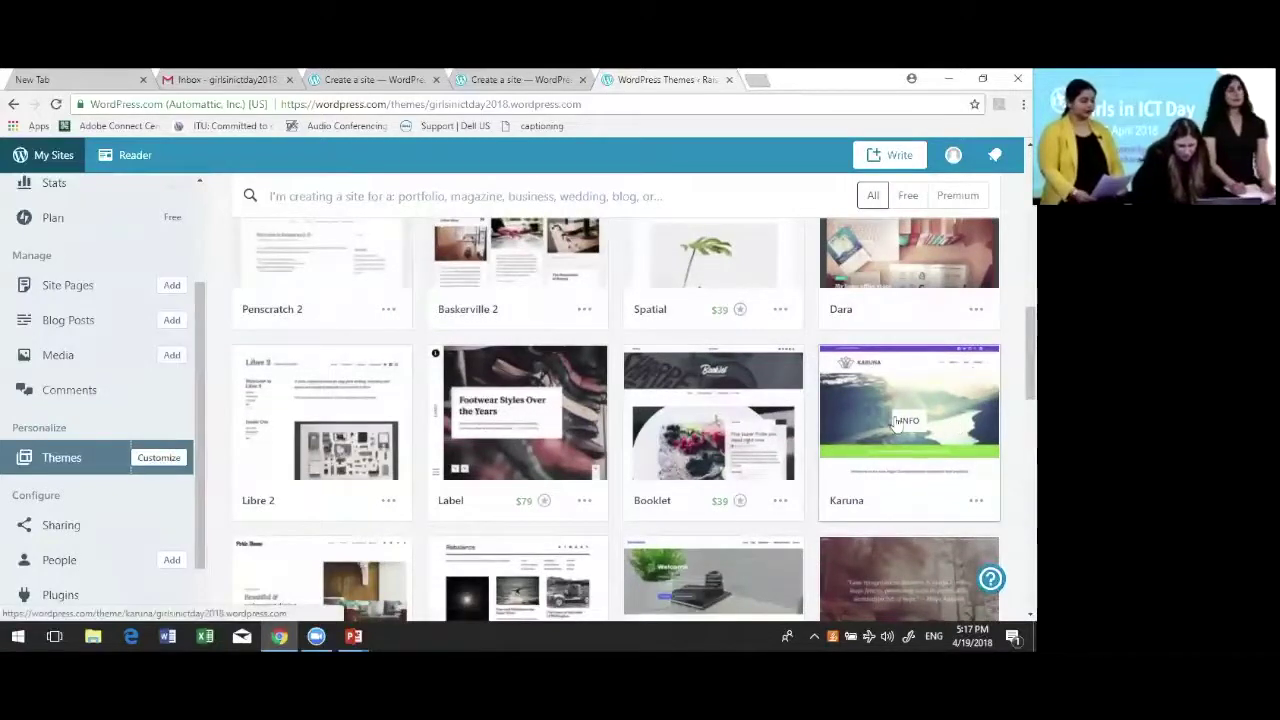
left_click(958, 414)
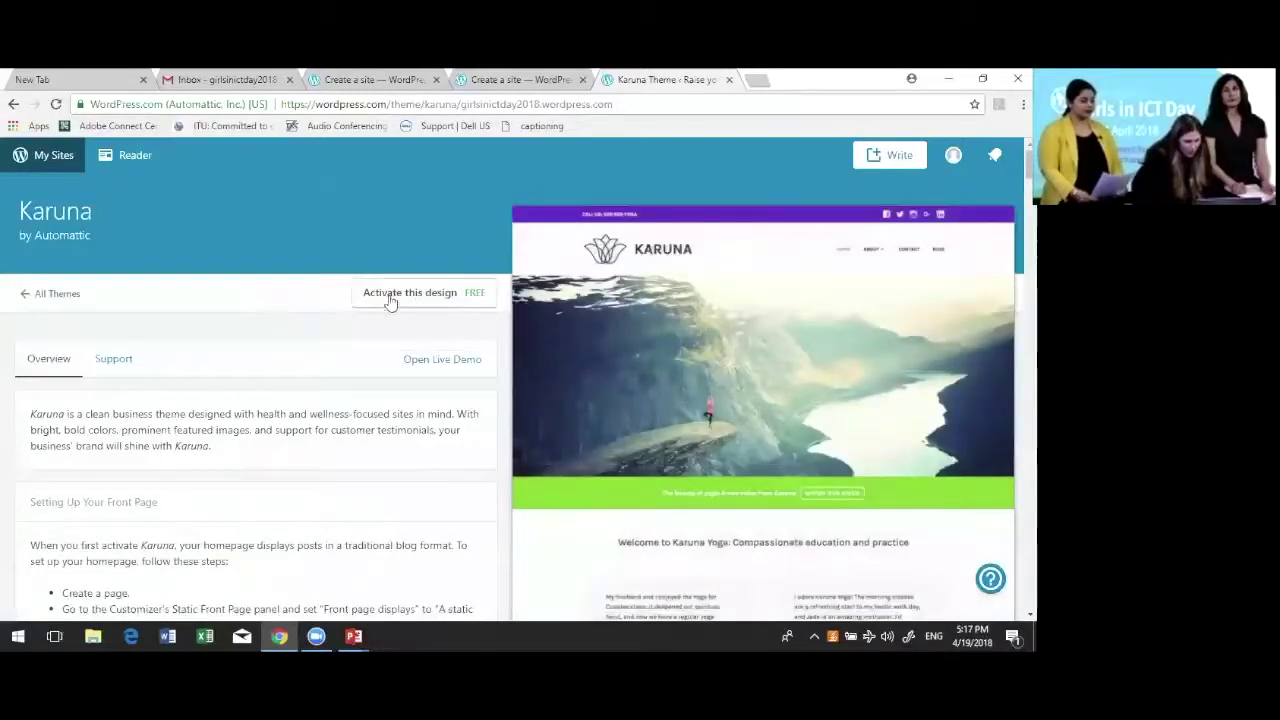
left_click(485, 303)
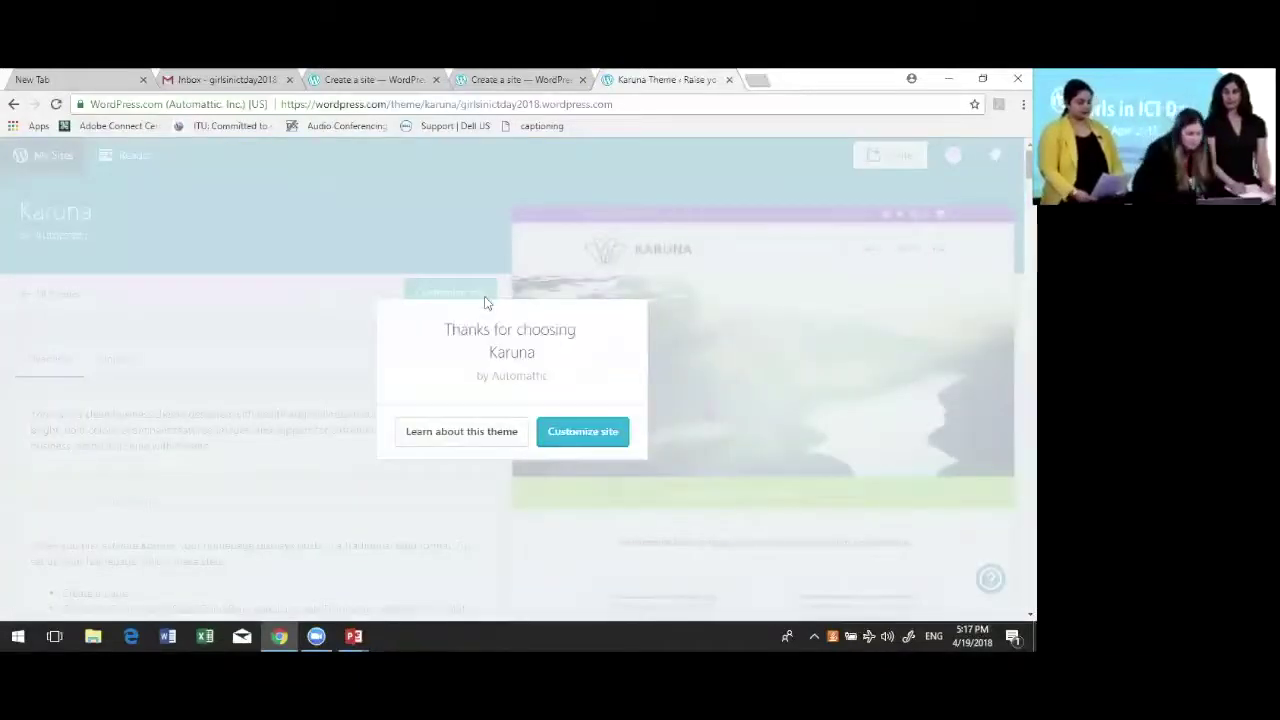
left_click(589, 431)
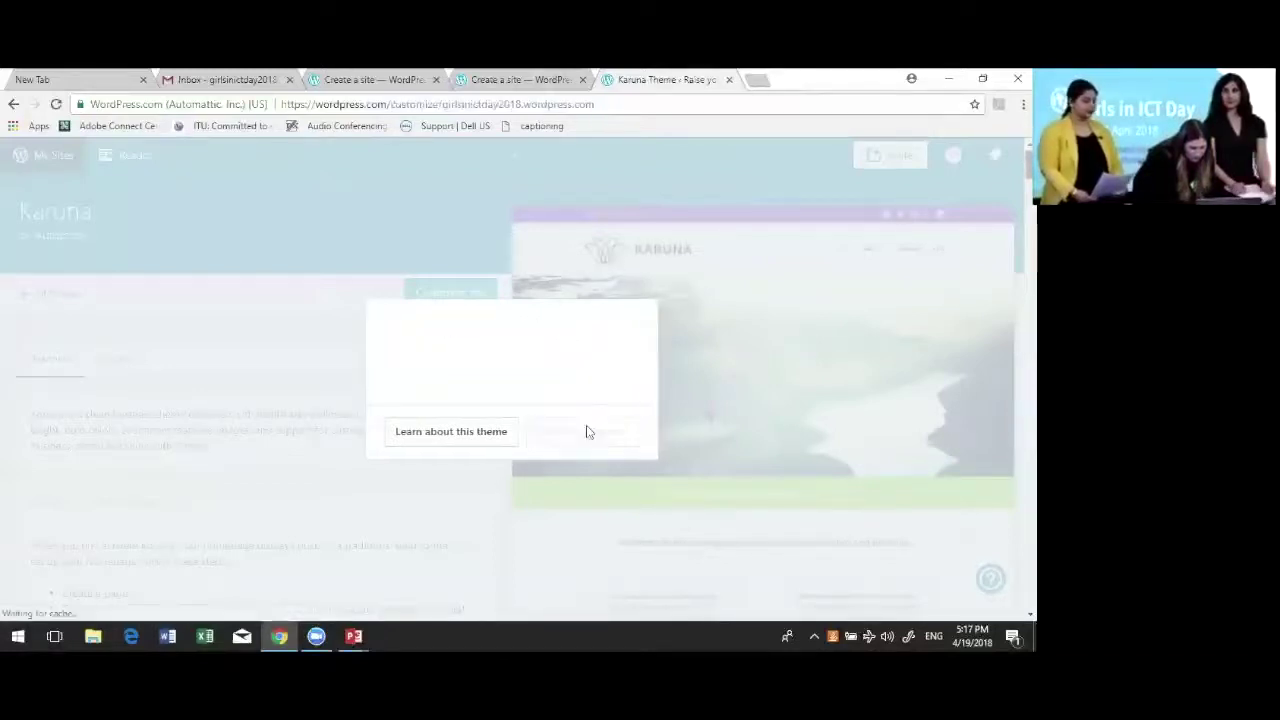